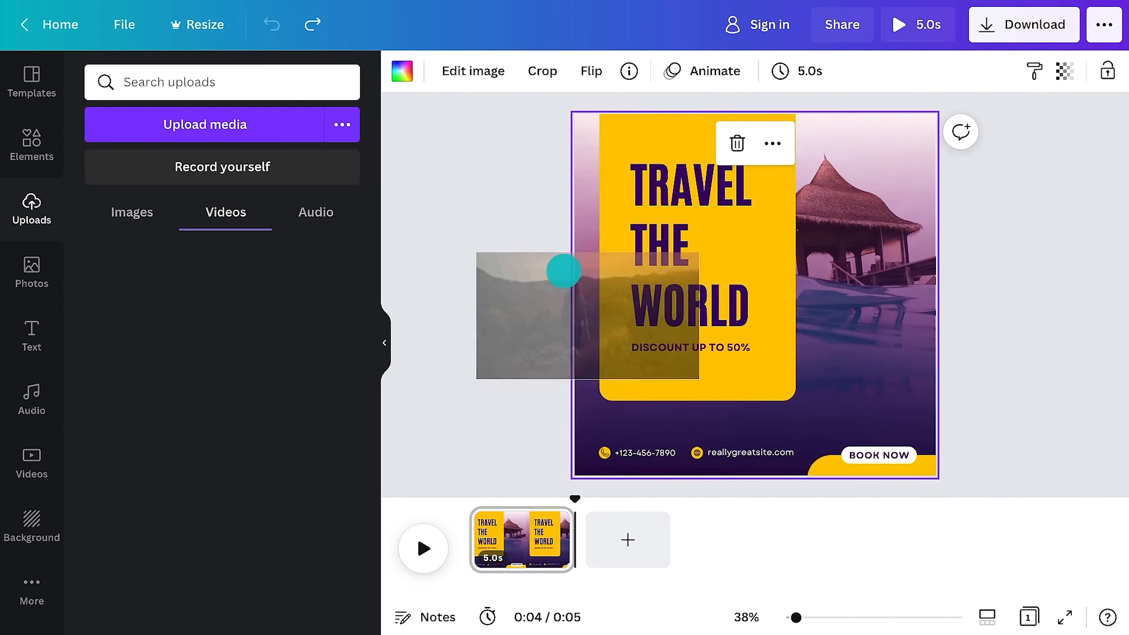
Replace the travel design's background photo with the uploaded 14.7 s video and reframe it so the walking woman is visible
left_click_drag(564, 271, 623, 284)
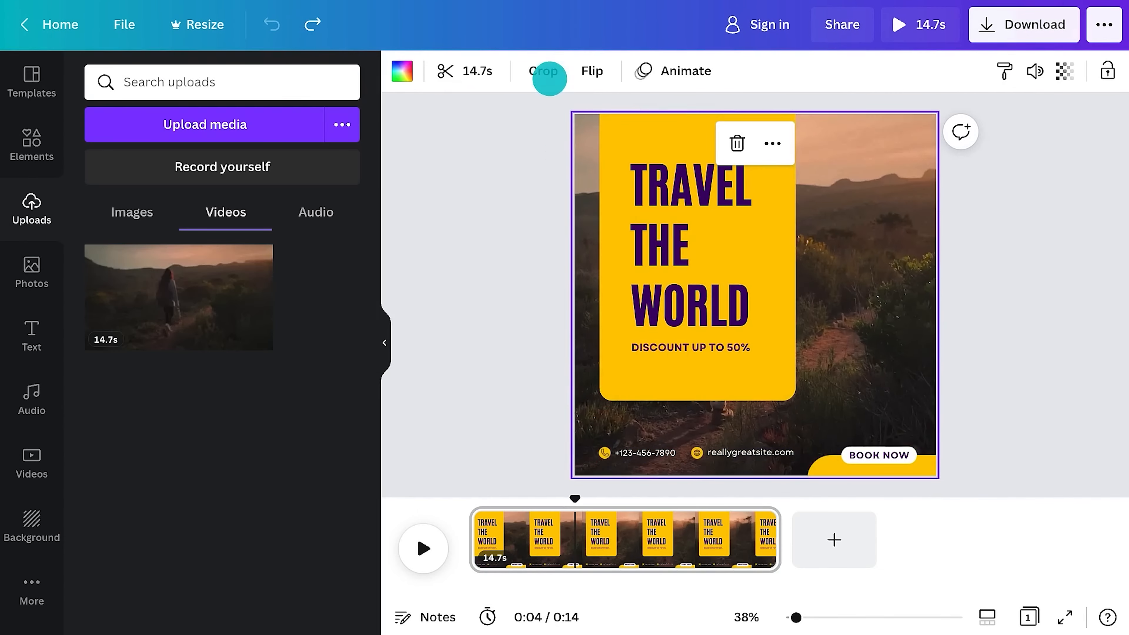
left_click(542, 71)
left_click_drag(721, 267, 841, 268)
Set the heading and discount text to white (#FFFFFF) and open the yellow panel's fill colour
left_click(409, 71)
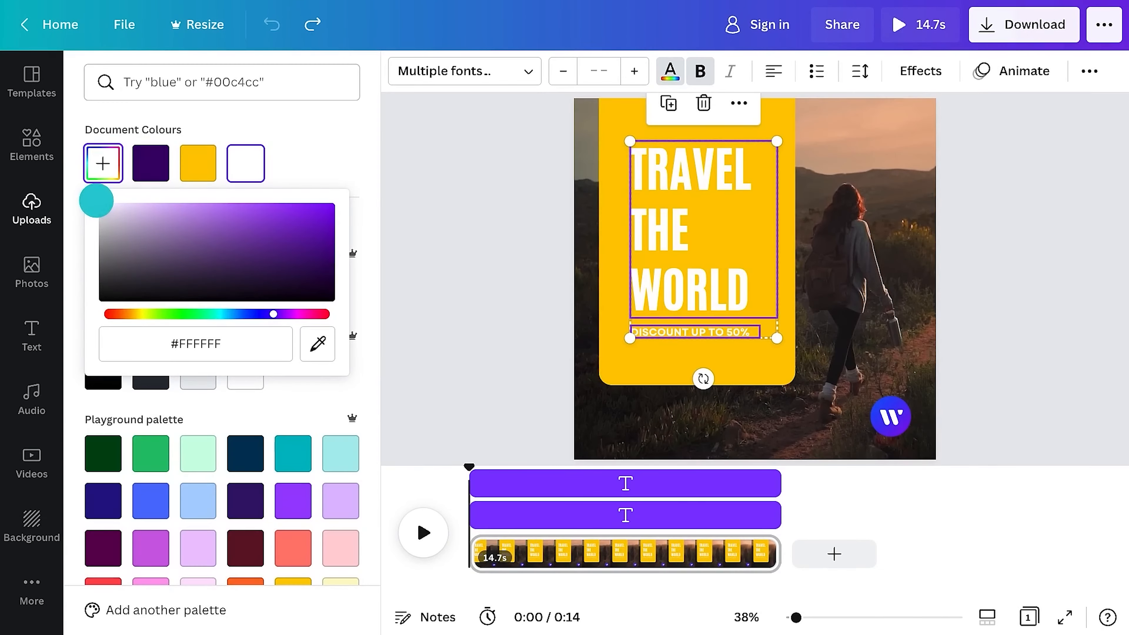
left_click(606, 205)
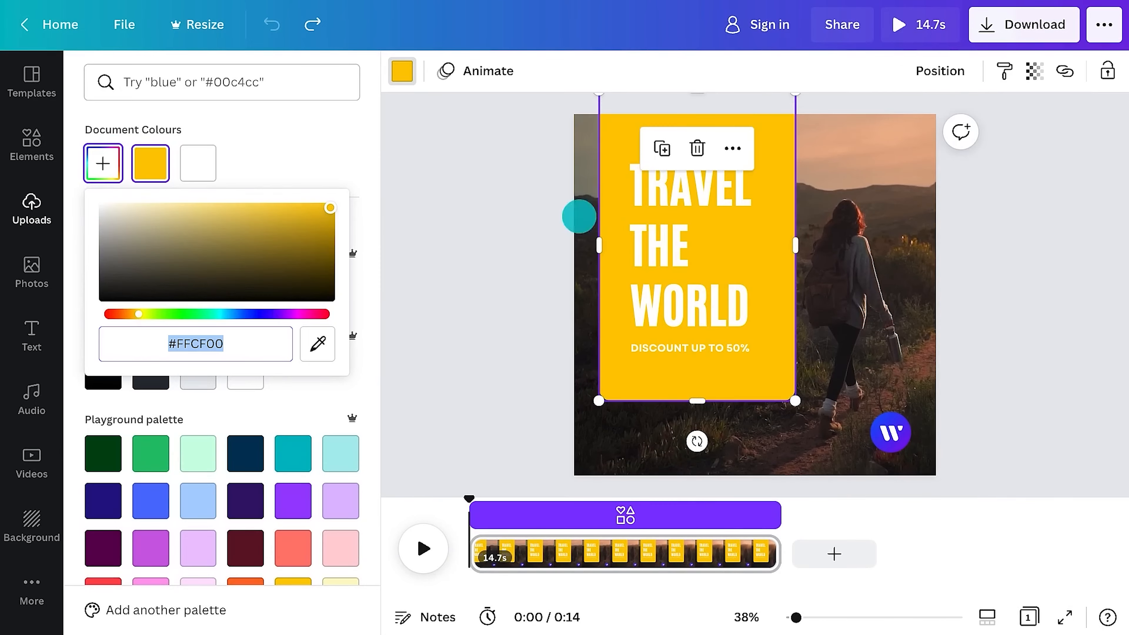
Apply the Fun animation to the page
left_click(324, 174)
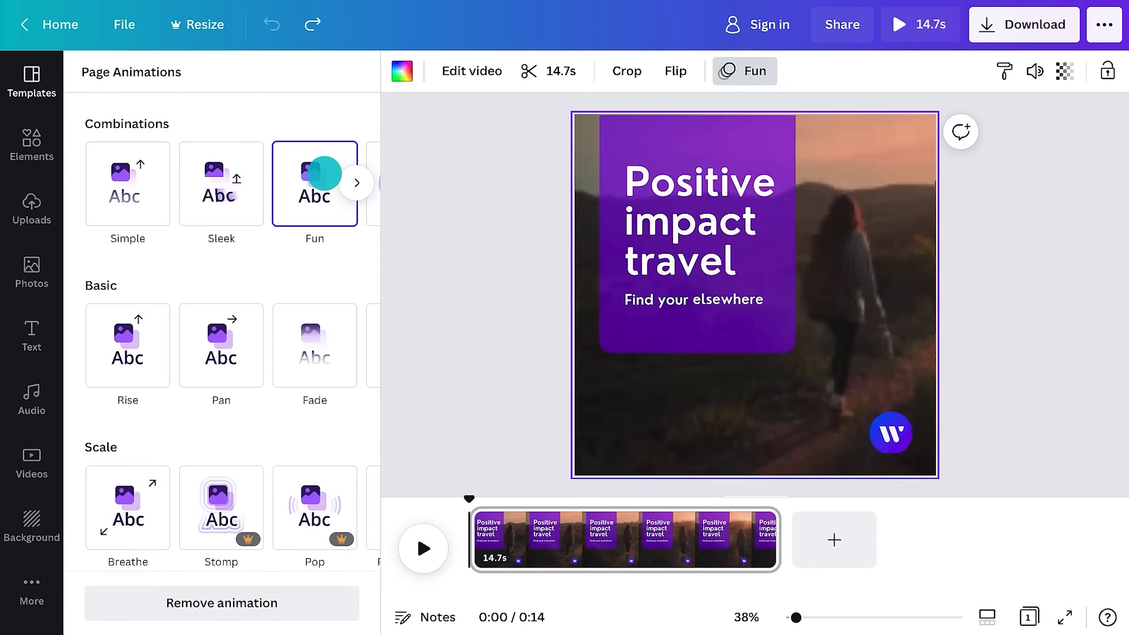
left_click(435, 173)
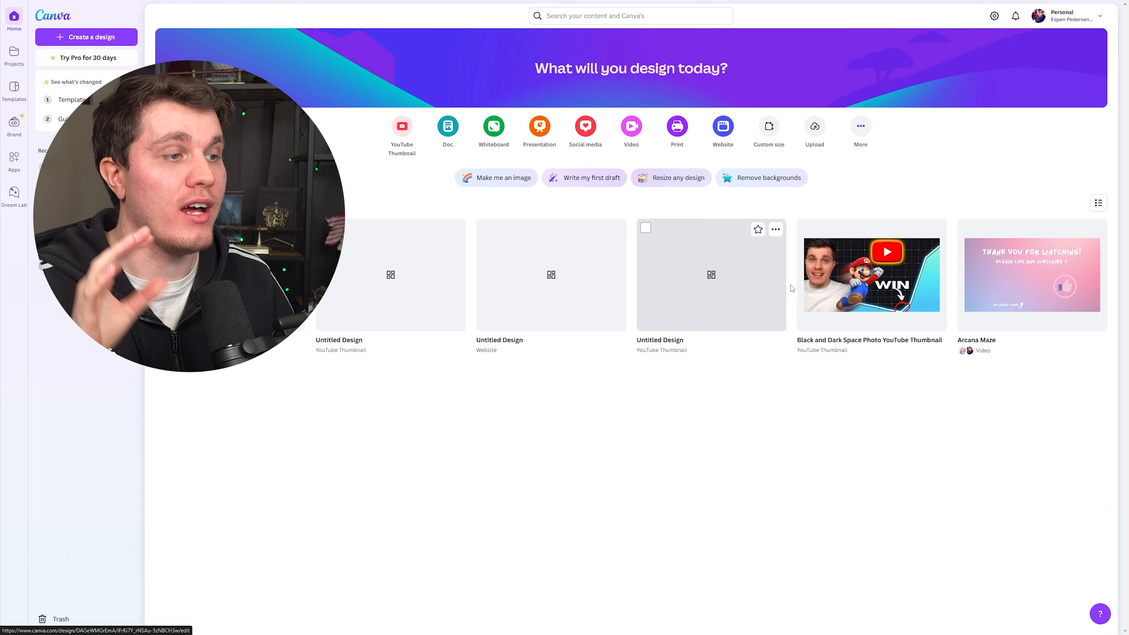
Open the recent design "Black and Dark Space Photo YouTube Thumbnail"
left_click(845, 289)
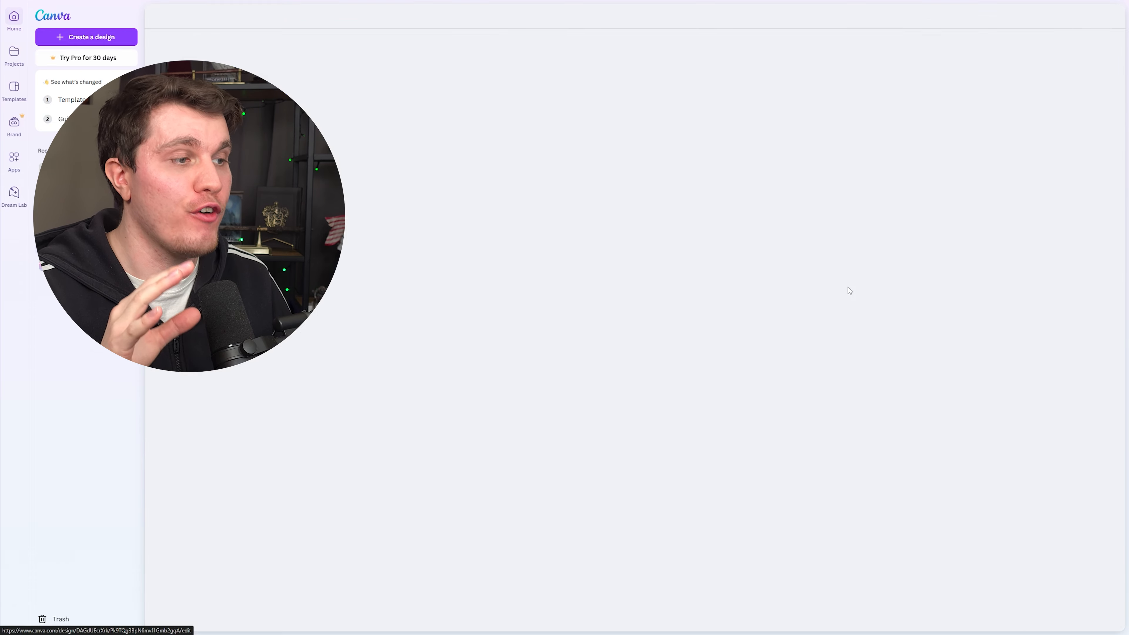
left_click(758, 387)
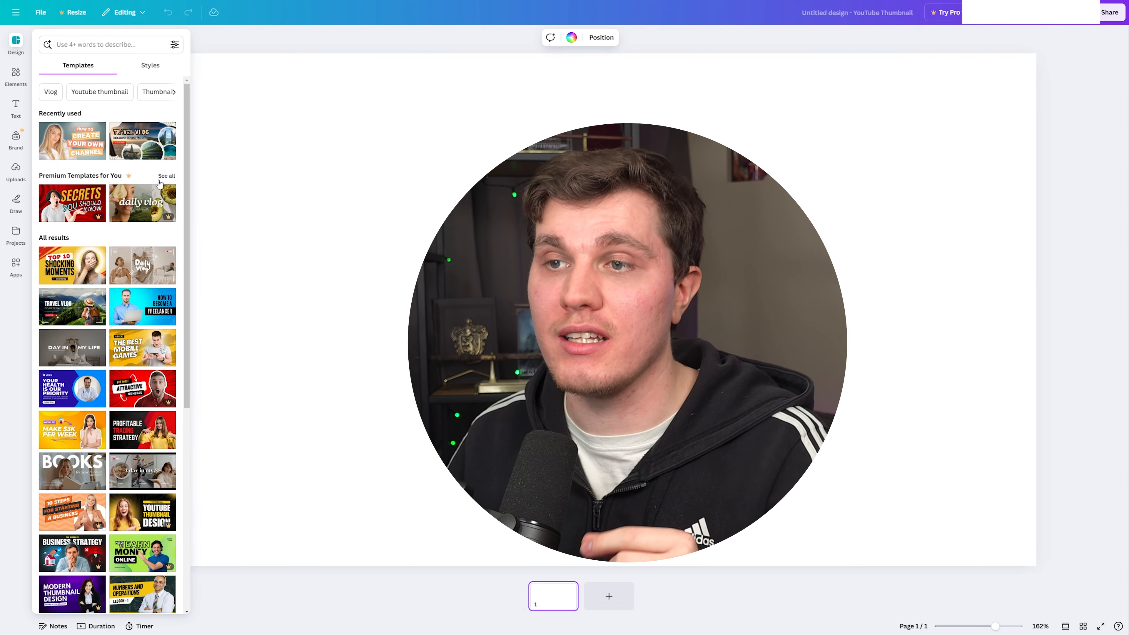
Apply the recently used "How to create your own channel" thumbnail template and change its first three text lines to MY, FIRST and VIDEO
left_click(78, 141)
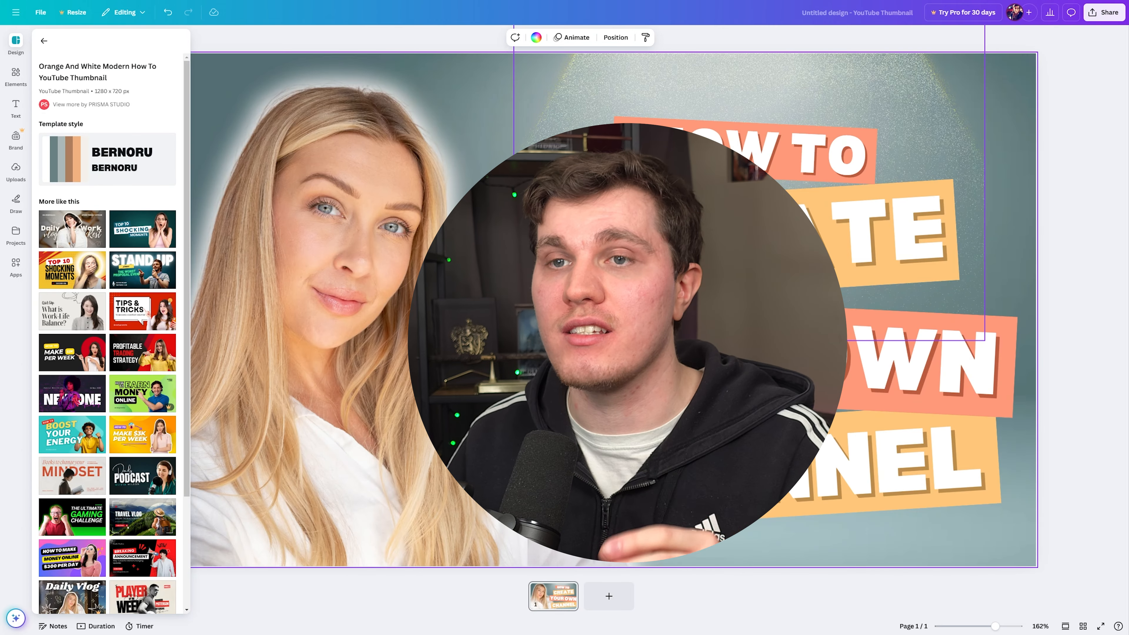
left_click(737, 156)
double_click(737, 156)
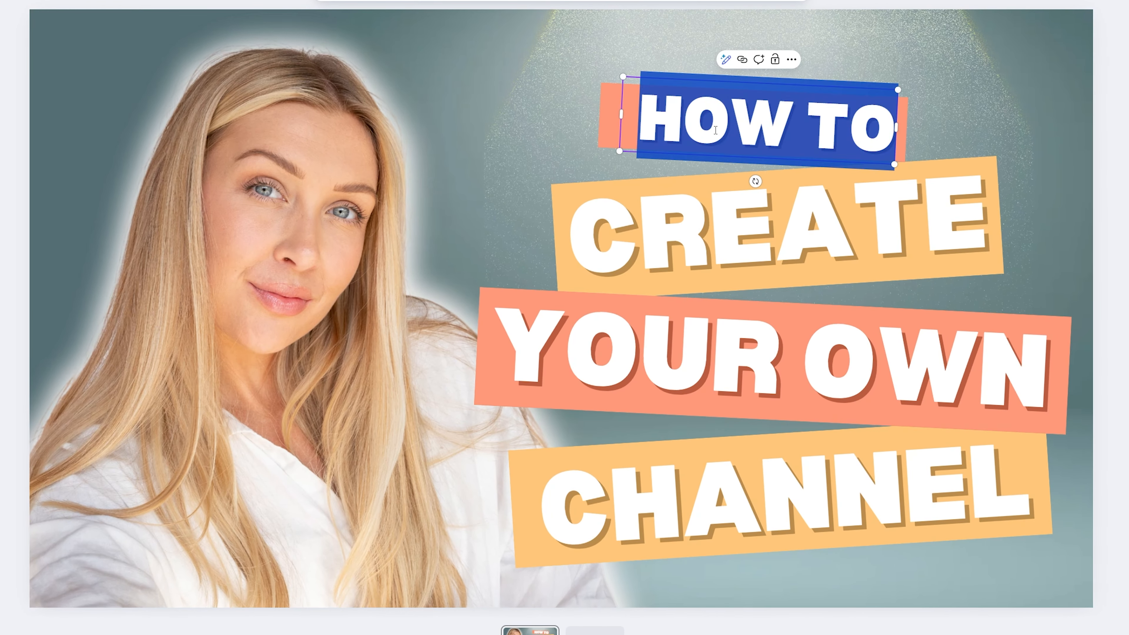
type("MY")
double_click(697, 212)
type("FIRST")
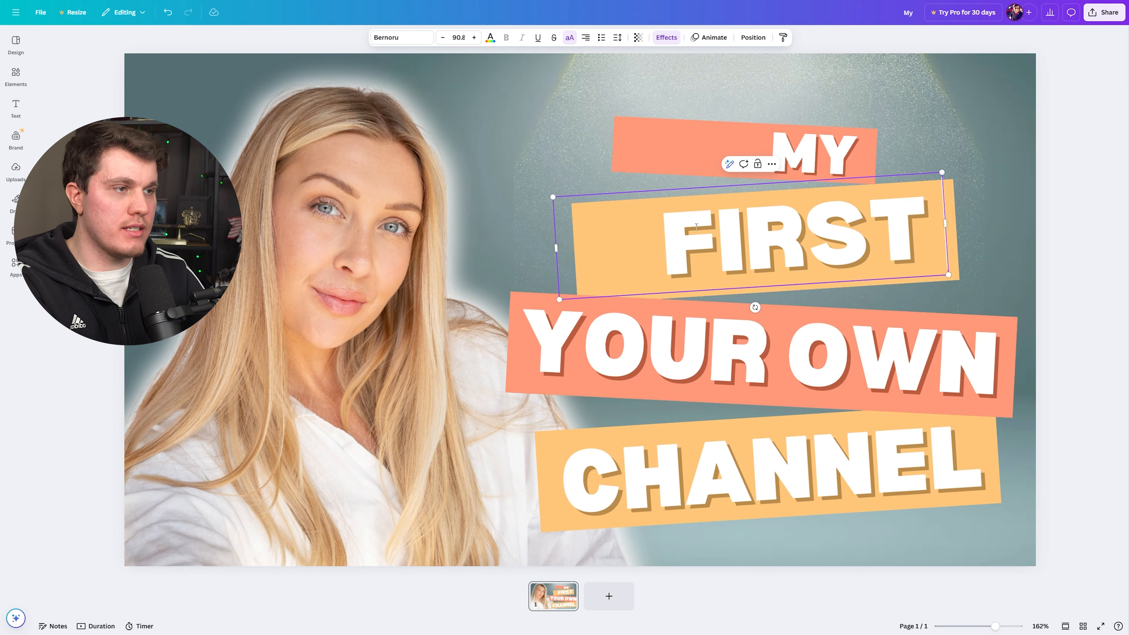
double_click(683, 327)
type("VIDEO")
Delete the photo of the blonde woman from the thumbnail
left_click(321, 210)
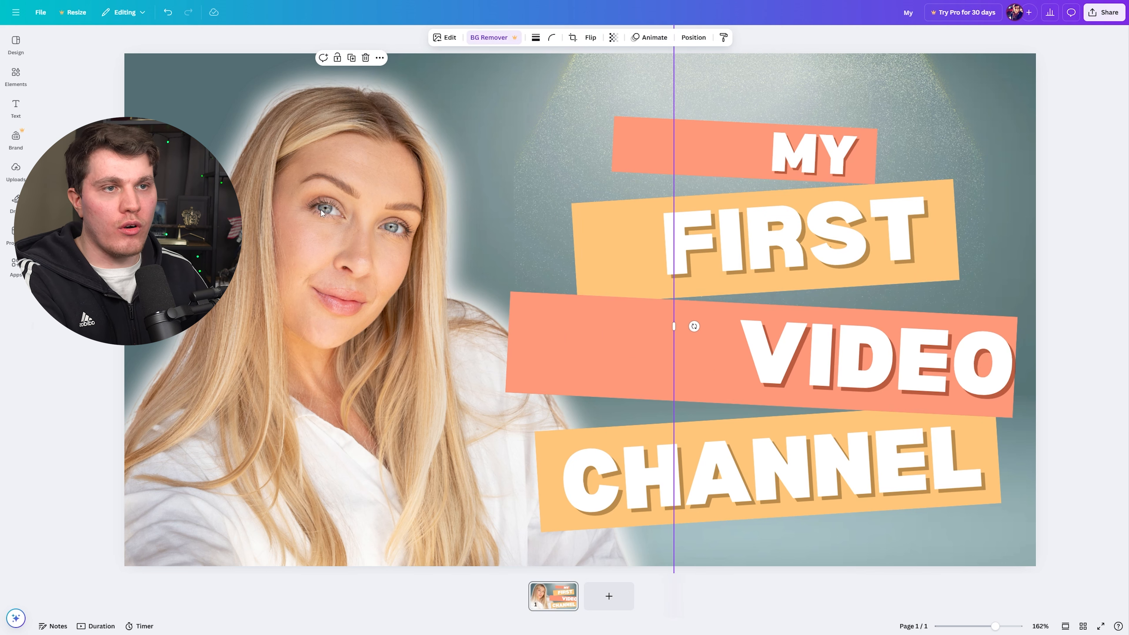
left_click(366, 61)
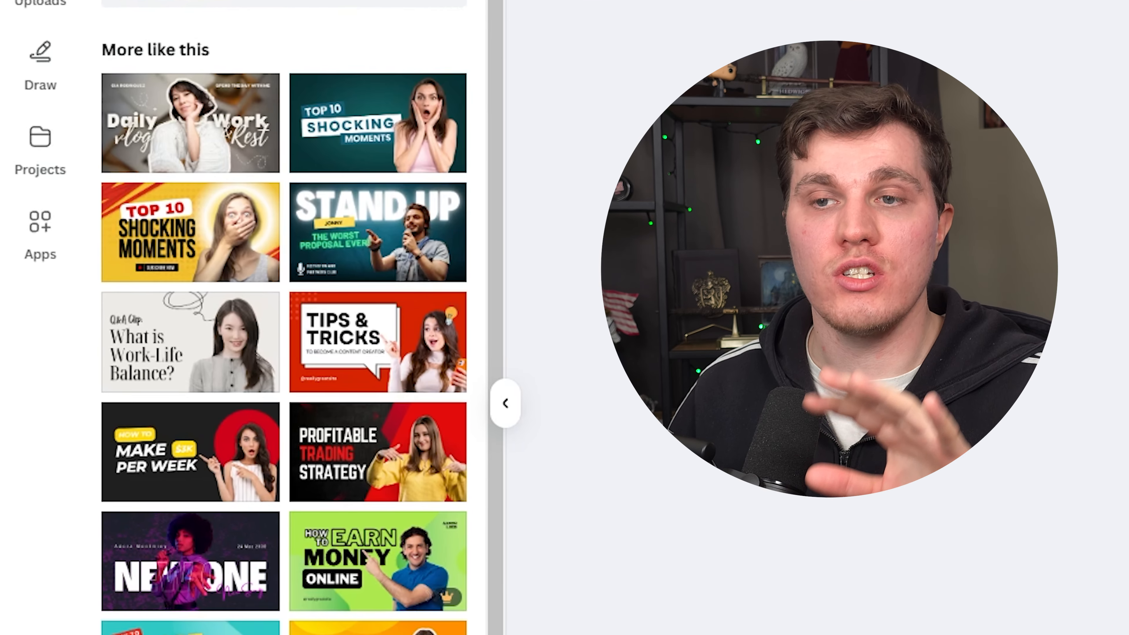
Create an Instagram Post (4:5) design and apply the beige four-photo scrapbook collage template
mouse_move(465, 171)
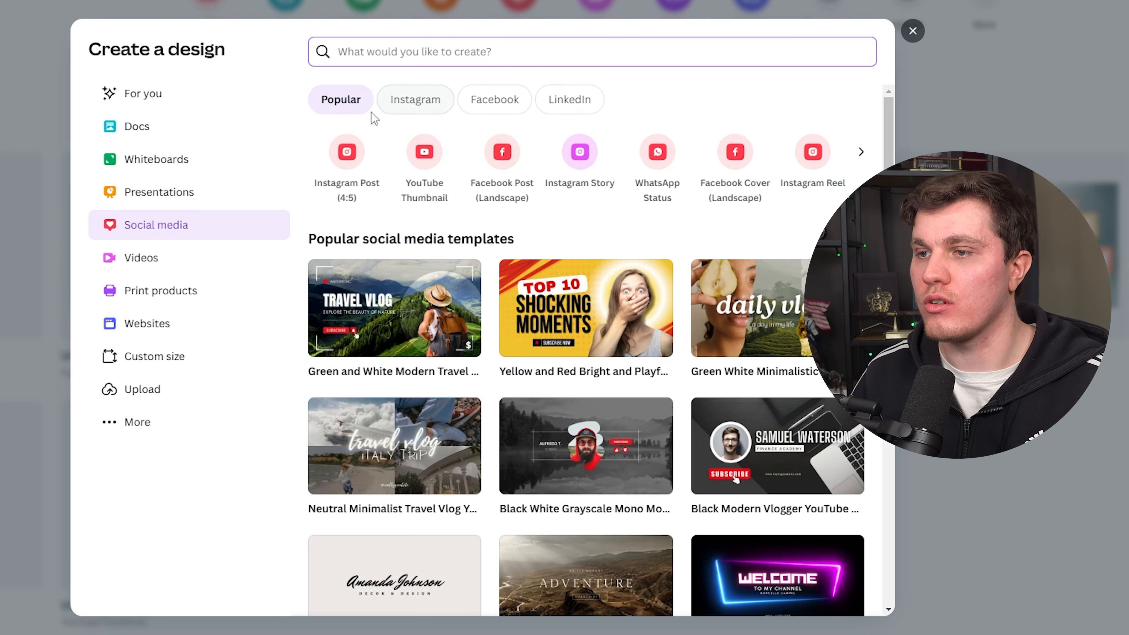
left_click(347, 168)
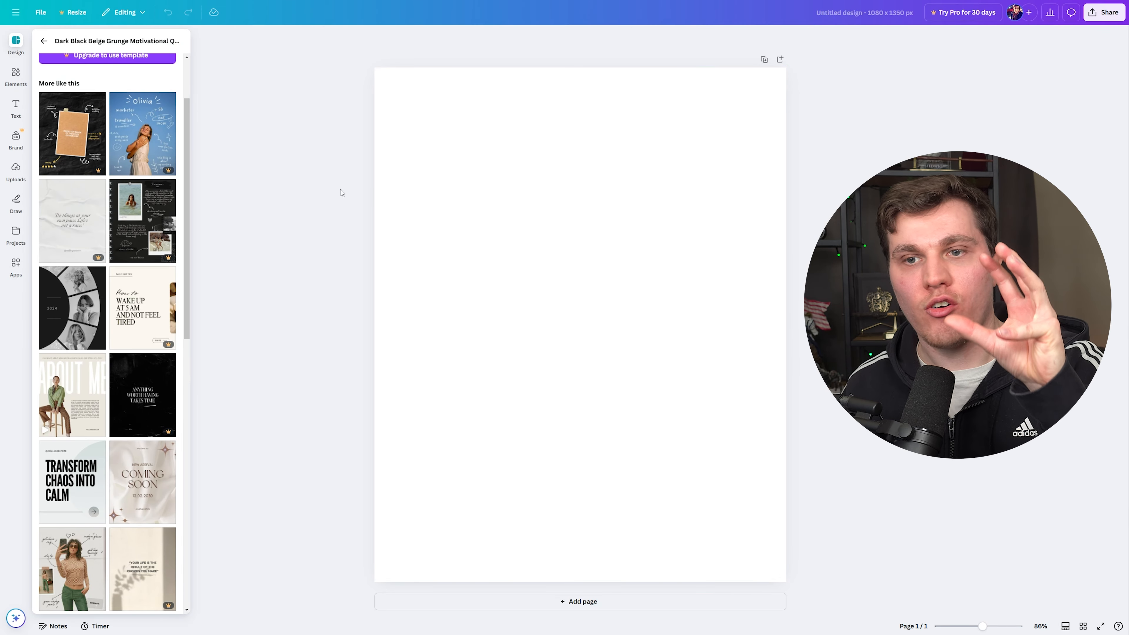
scroll(139, 304, "down", 8)
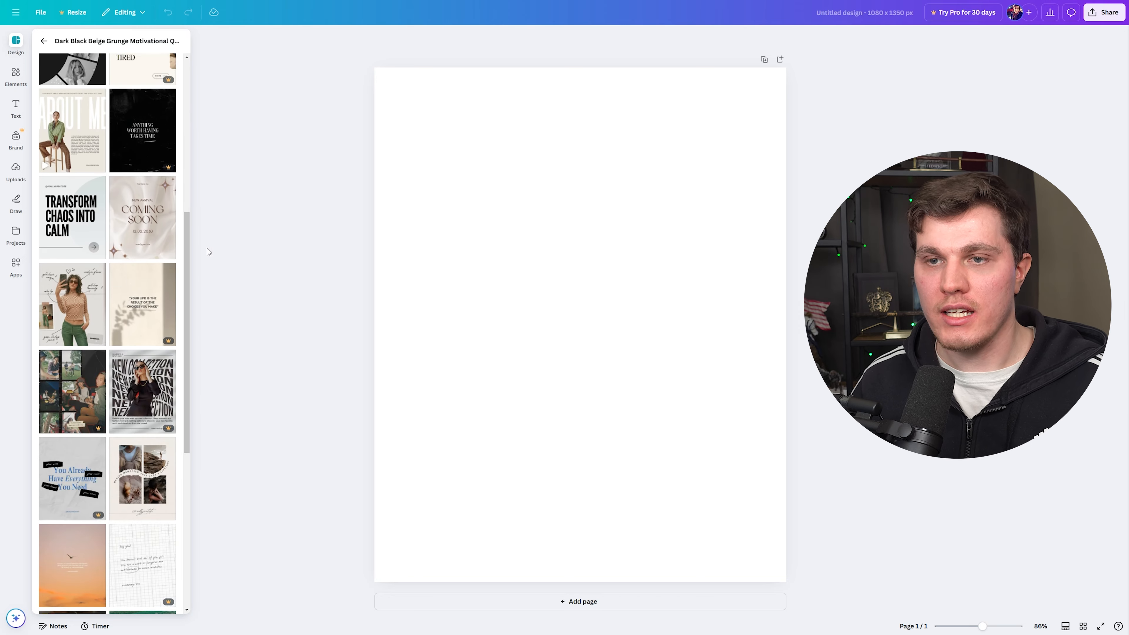
left_click(150, 402)
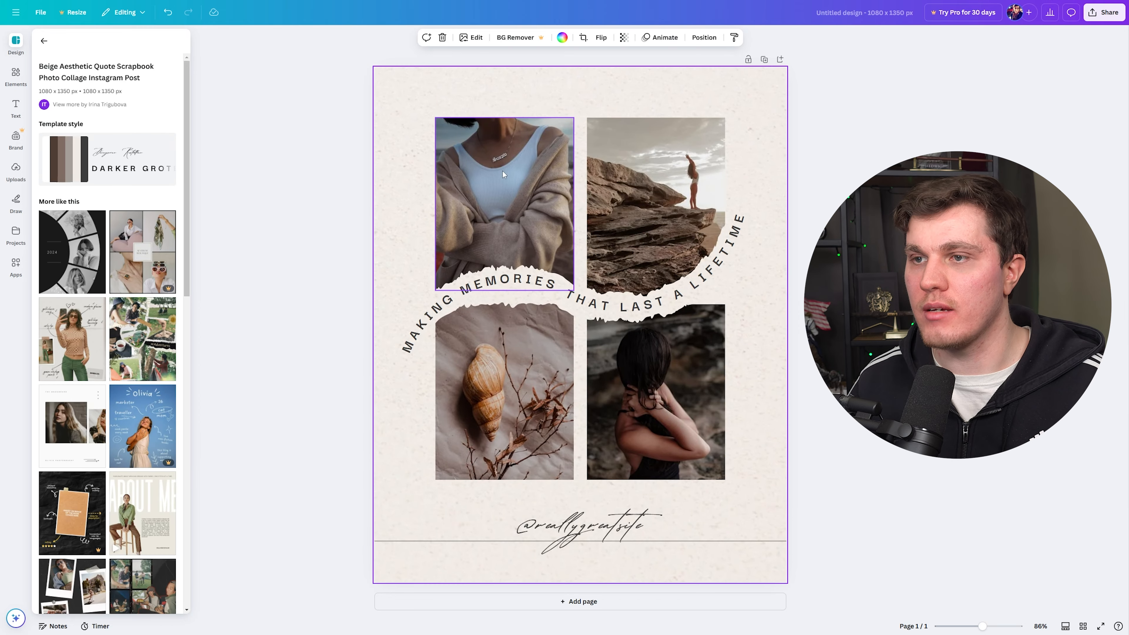
Replace the collage's upper-left photo with the cut-out portrait of the man giving a thumbs up
left_click(503, 172)
key("Delete")
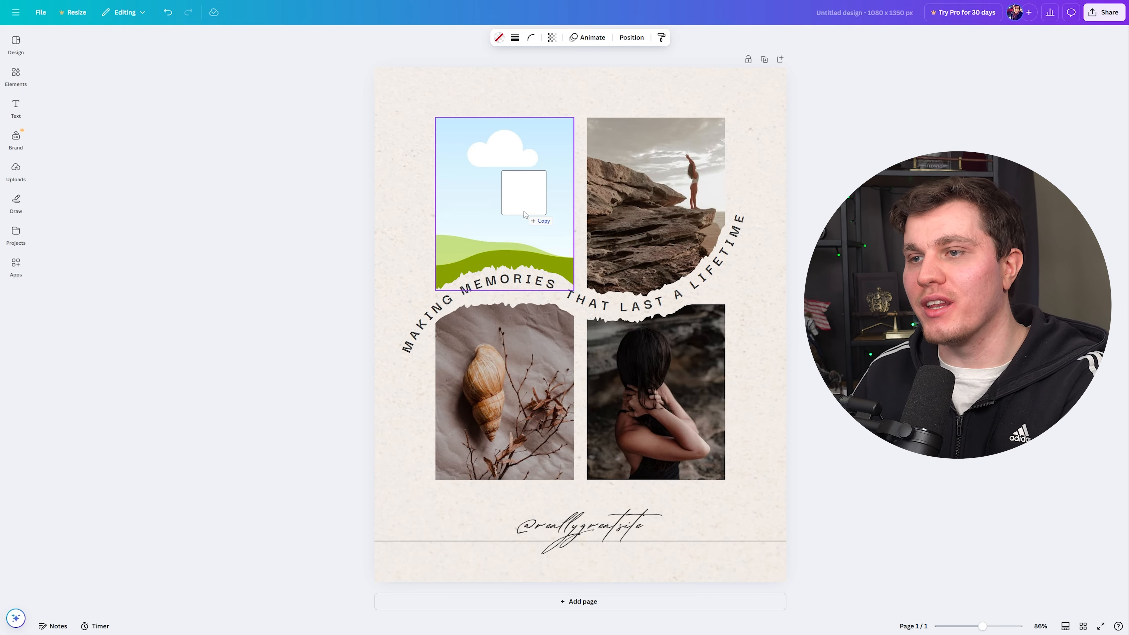
key("ctrl+v")
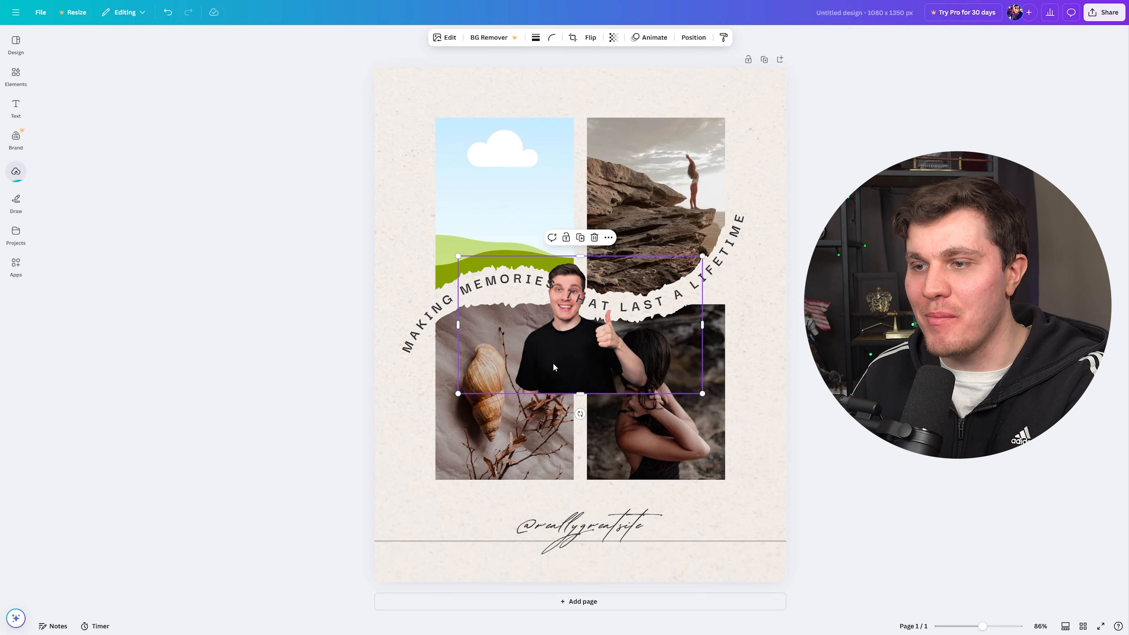
left_click_drag(553, 367, 505, 219)
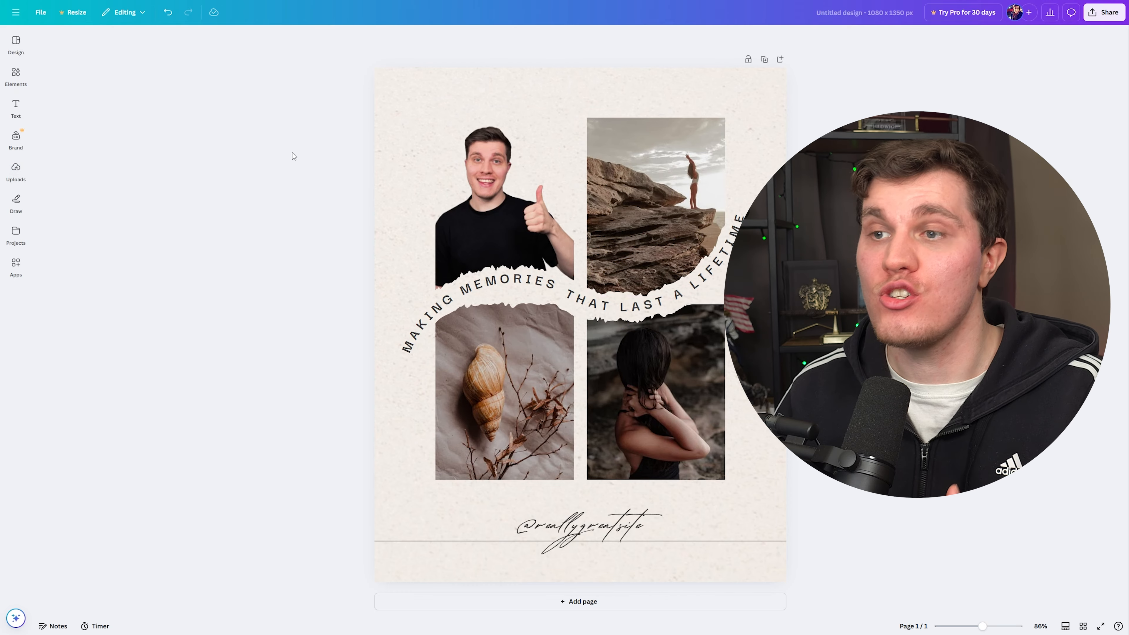
Browse the text options for the collage post
left_click(16, 107)
left_click(60, 338)
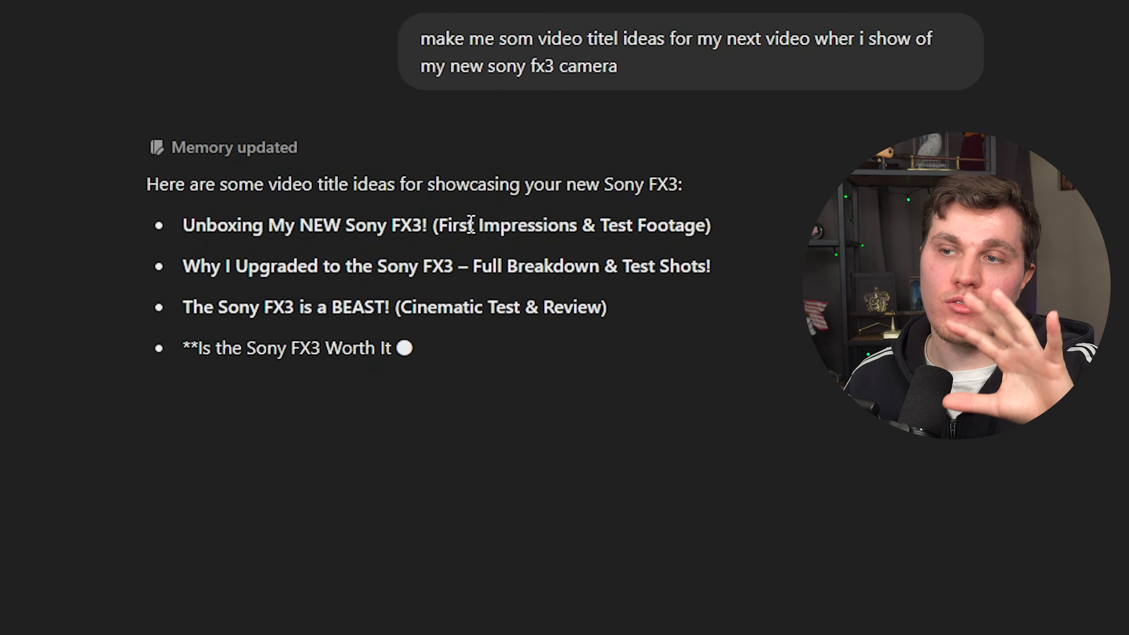
Switch to ChatGPT and review the suggested video titles for the Sony FX3 video
left_click_drag(183, 225, 331, 274)
left_click(626, 334)
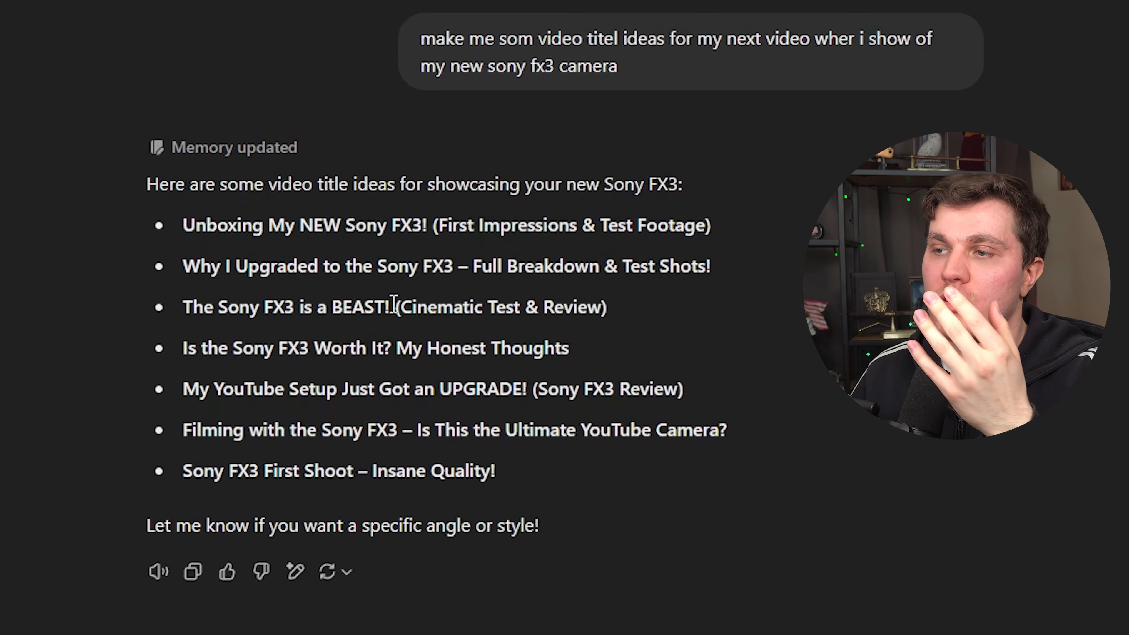
left_click_drag(513, 389, 570, 389)
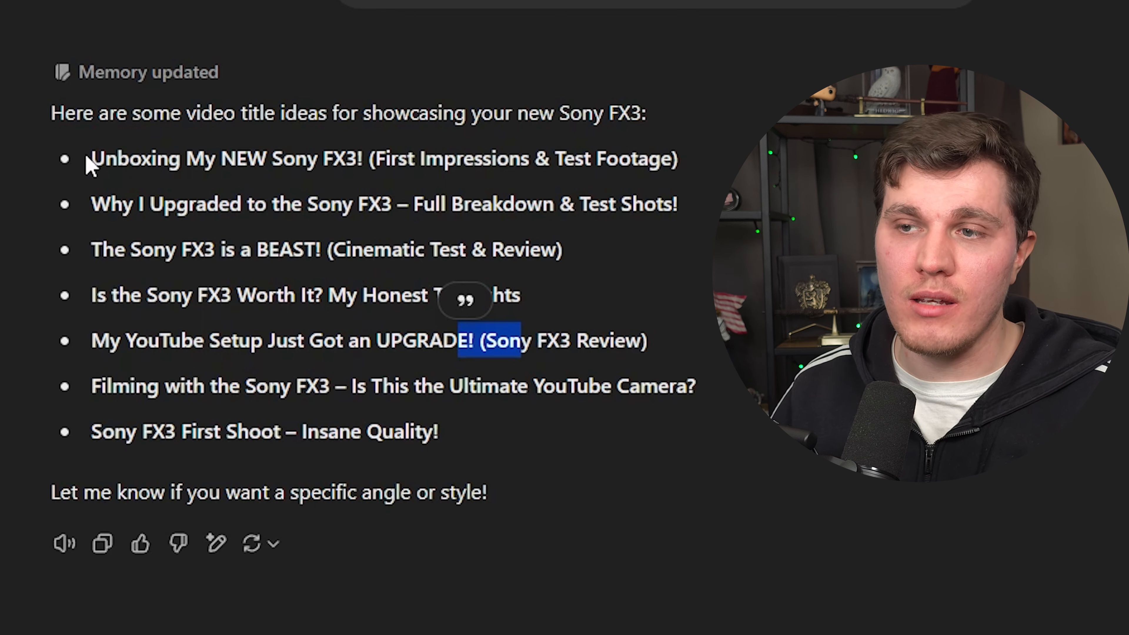
Ask ChatGPT for a good video description for the title "Unboxing My NEW Sony FX3! (First Impressions & Test Footage)"
left_click_drag(87, 160, 341, 335)
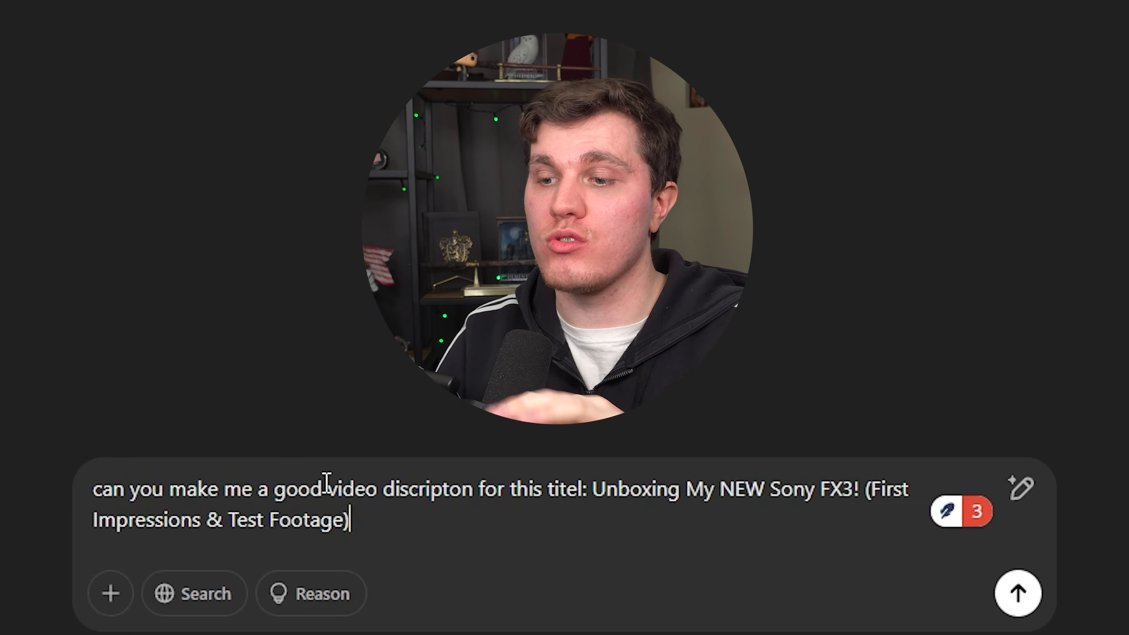
key("Return")
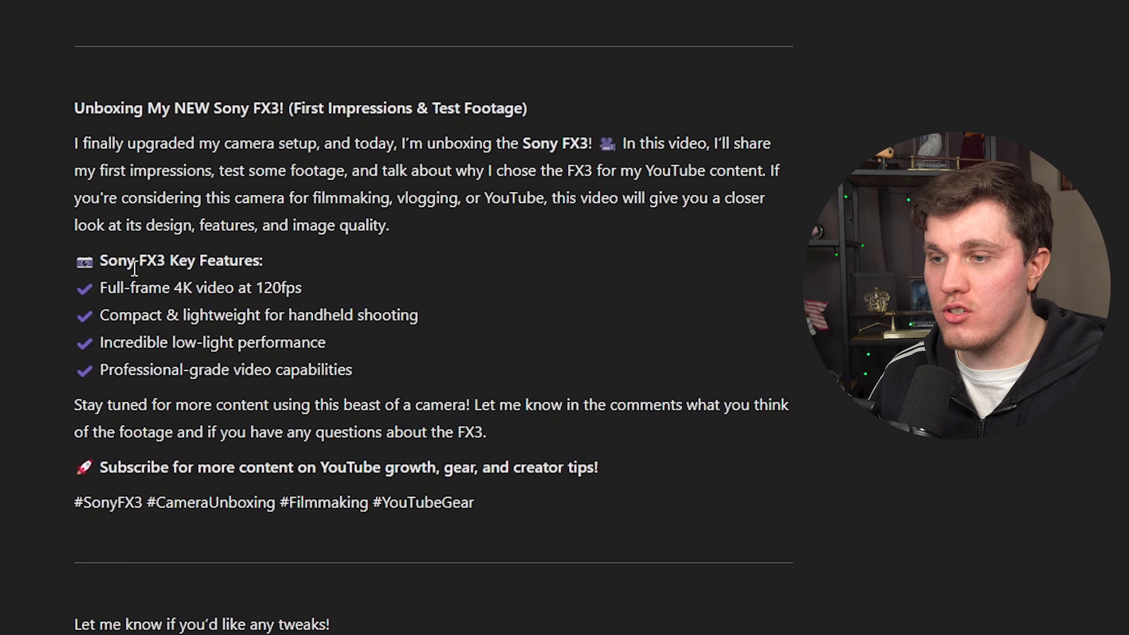
Read through the Sony FX3 key features in the generated description
left_click_drag(135, 266, 326, 347)
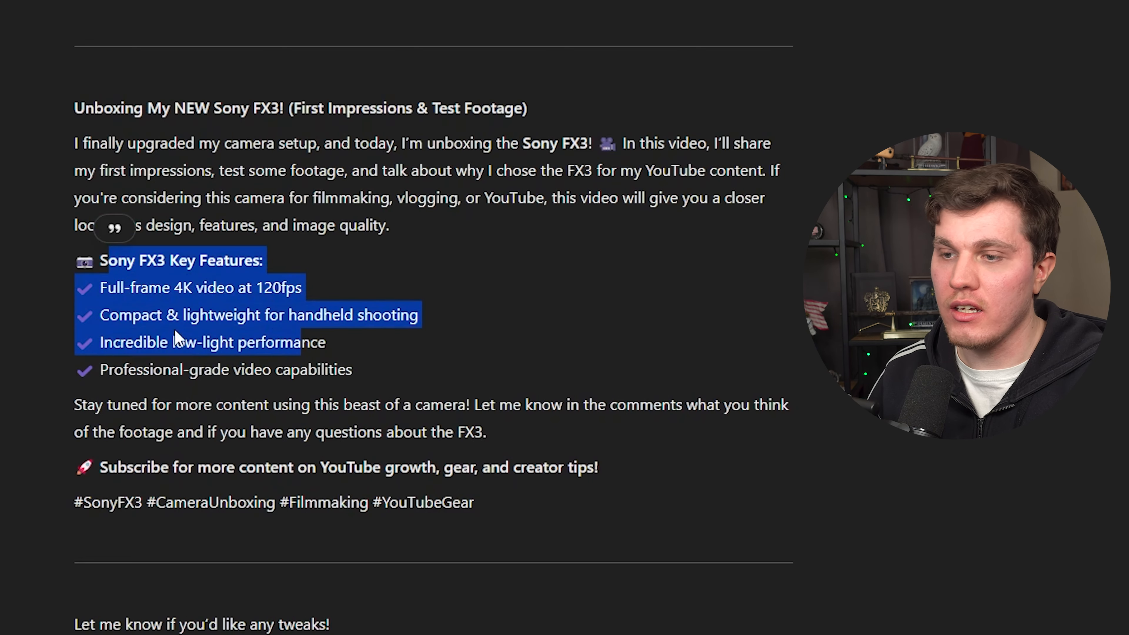
left_click(249, 353)
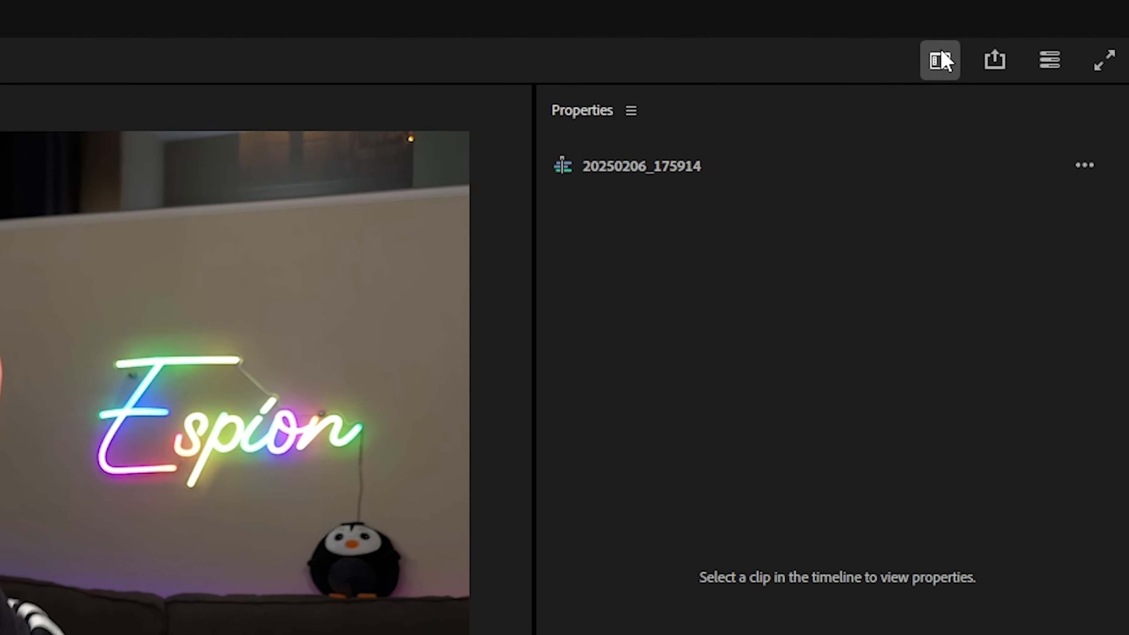
In Premiere Pro, switch to the Captions and Graphics workspace and create captions from the transcript with the Subtitle default preset
left_click(995, 44)
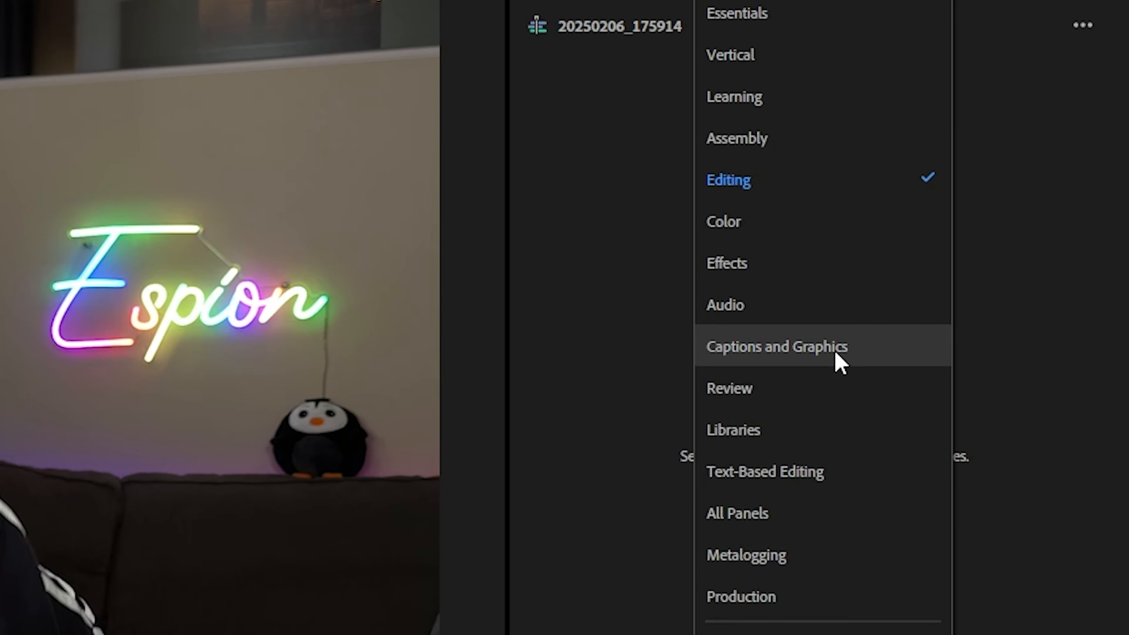
left_click(836, 500)
left_click(60, 40)
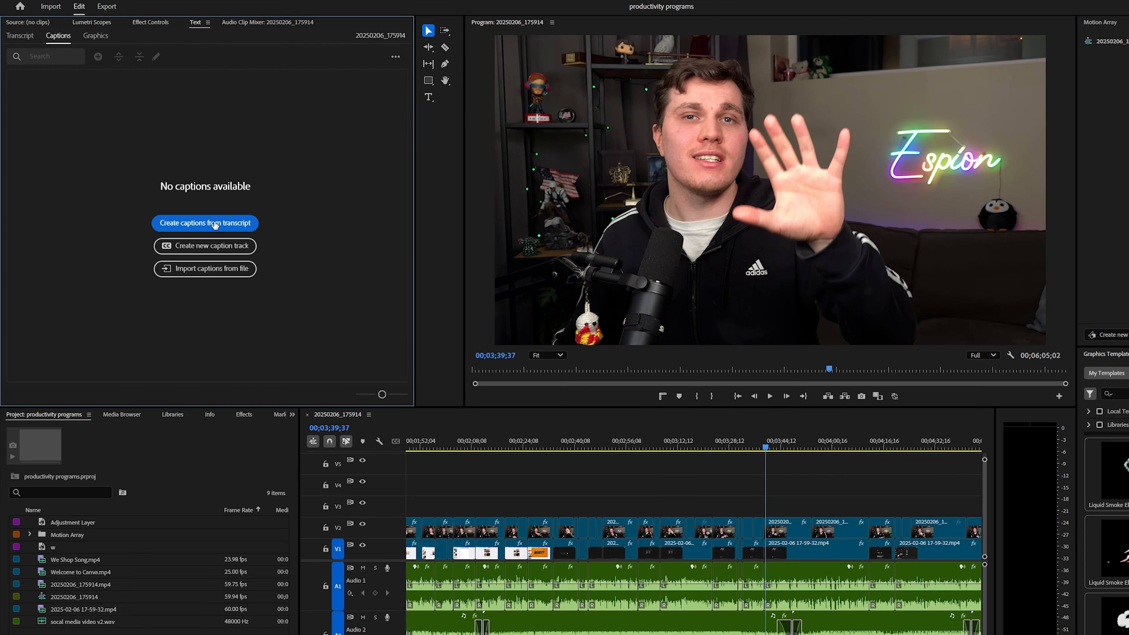
left_click(351, 369)
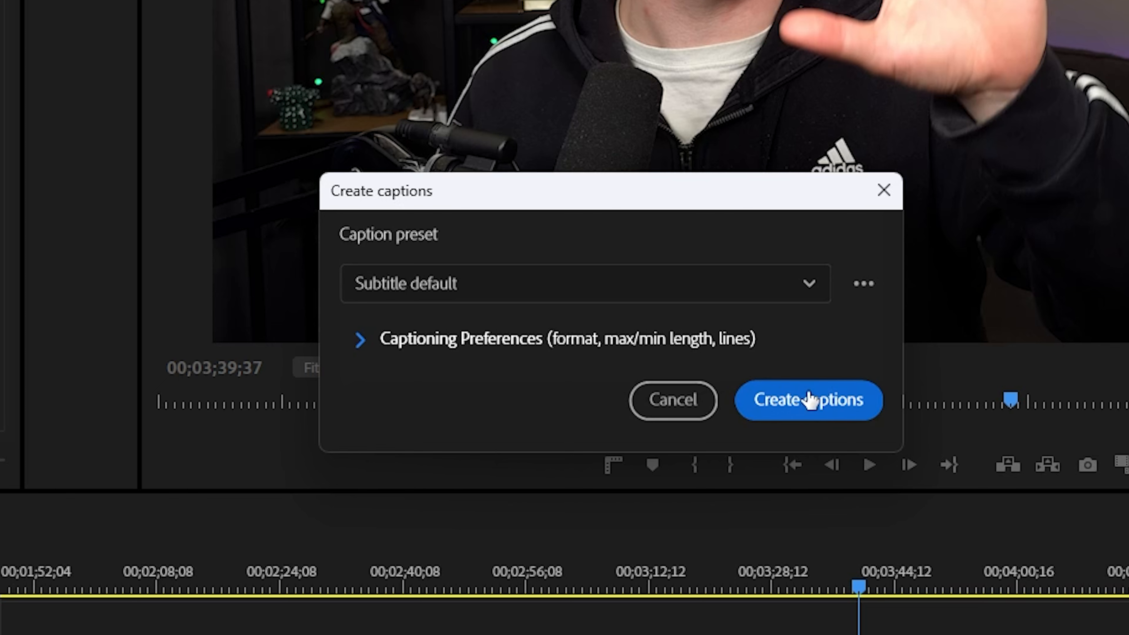
left_click(809, 400)
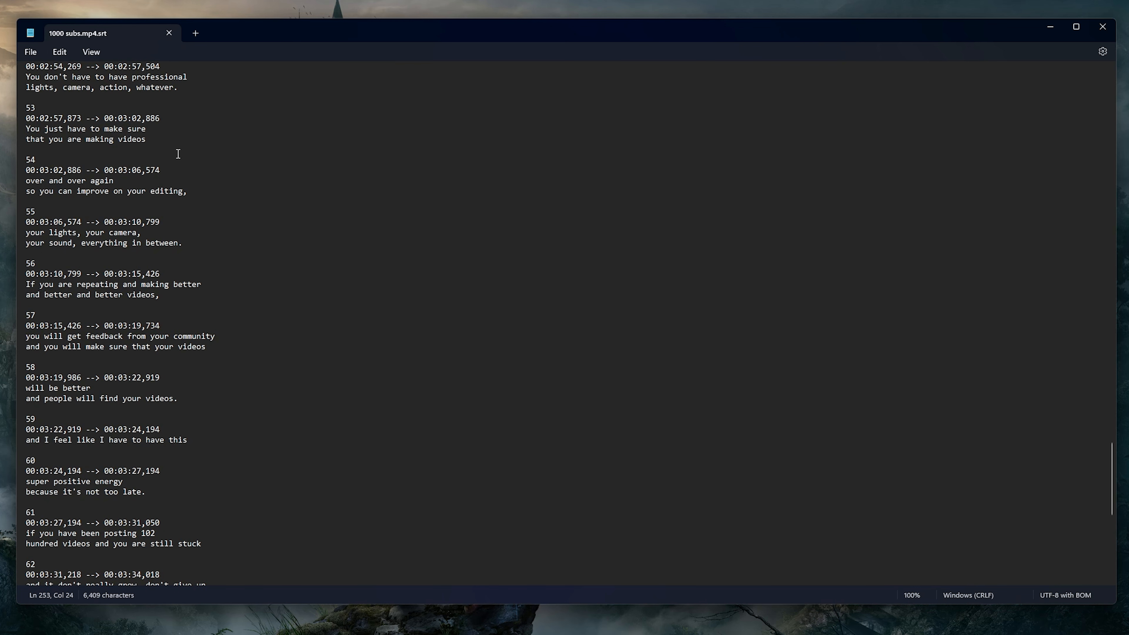
Ask ChatGPT for a YouTube video description based on the full subtitle text copied from 1000 subs.mp4.srt
key("ctrl+a")
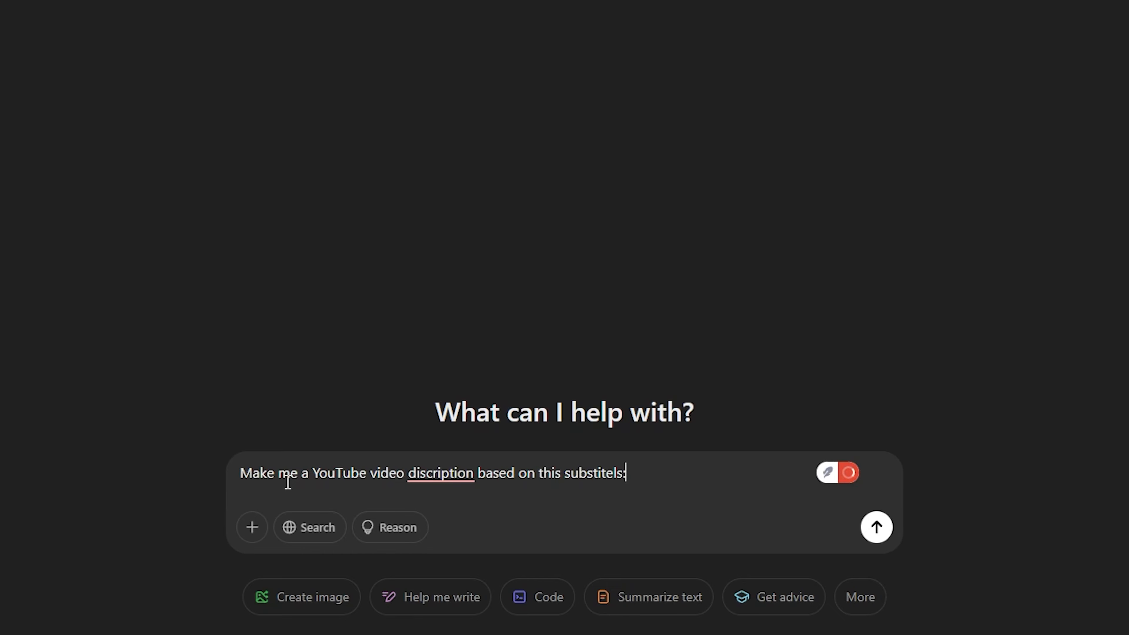
key("shift+Return")
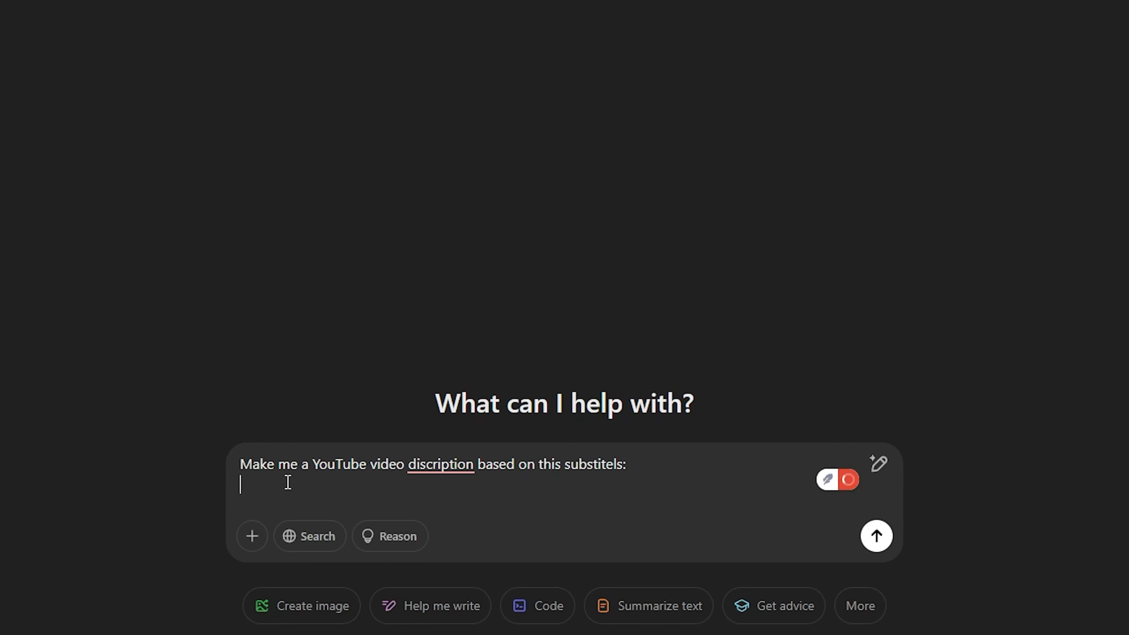
key("ctrl+v")
scroll(171, 527, "down", 15)
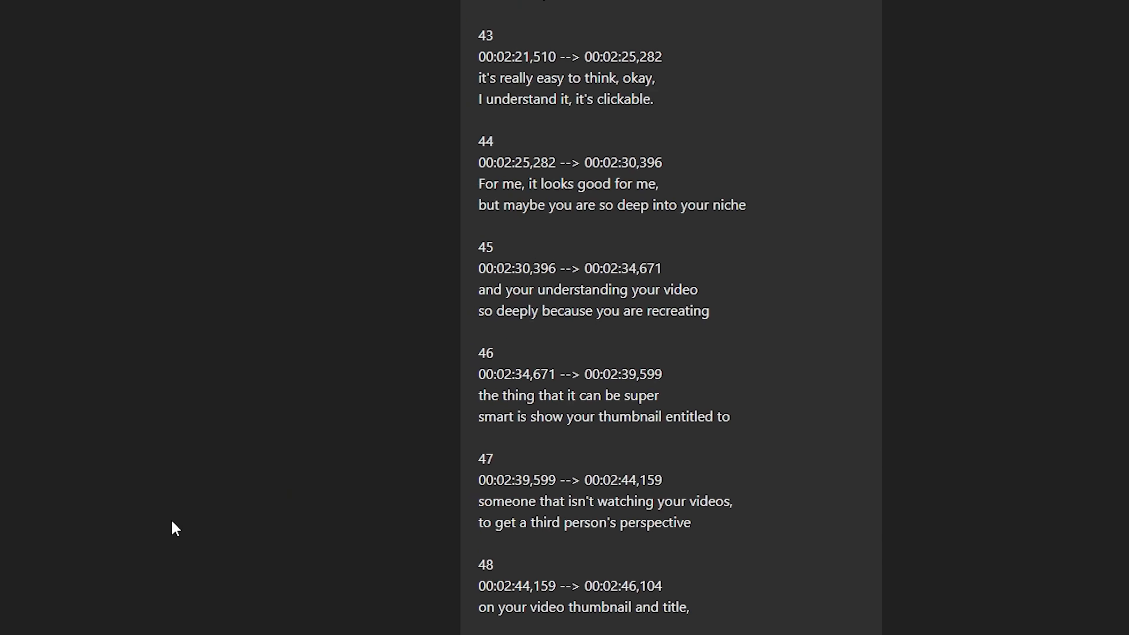
key("Return")
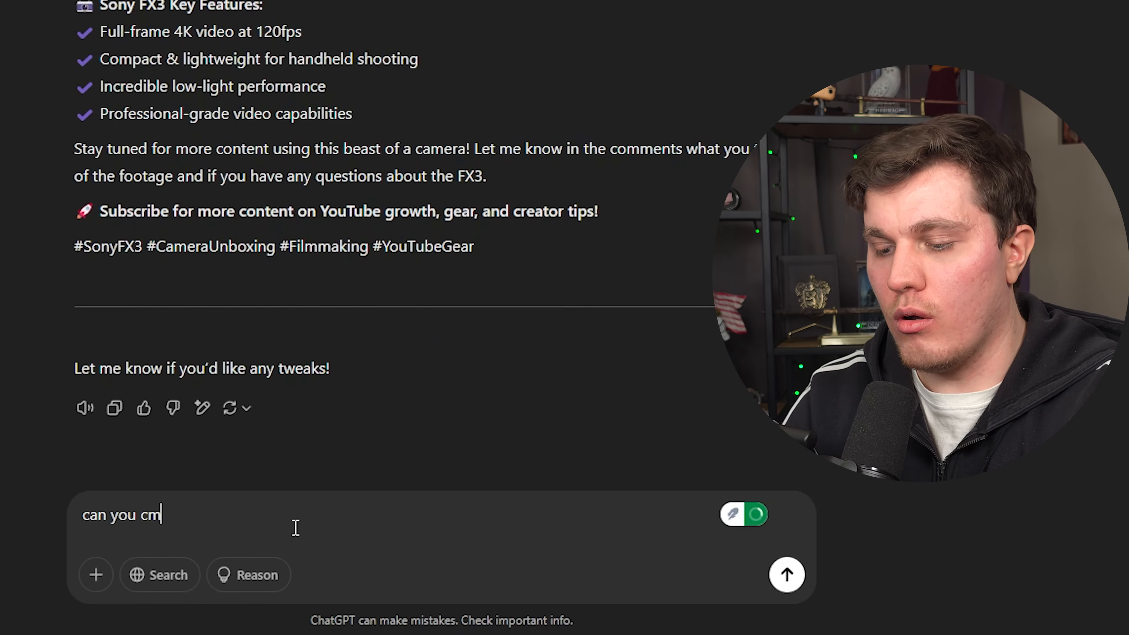
Ask ChatGPT to make tags for this video
type("ake tags for t")
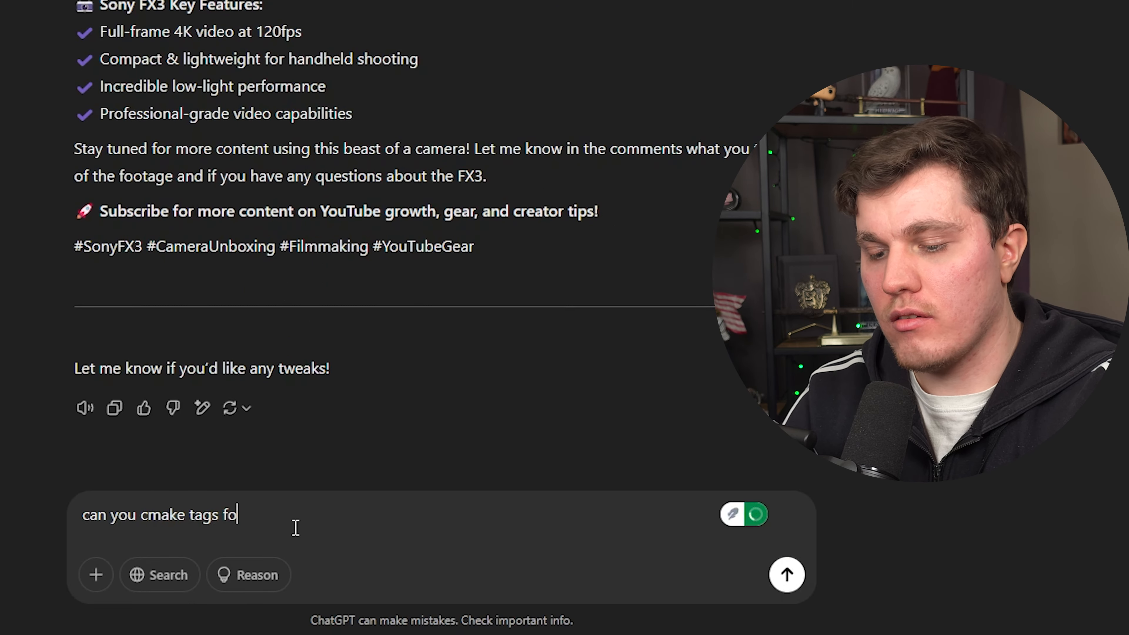
type("his video")
key("Return")
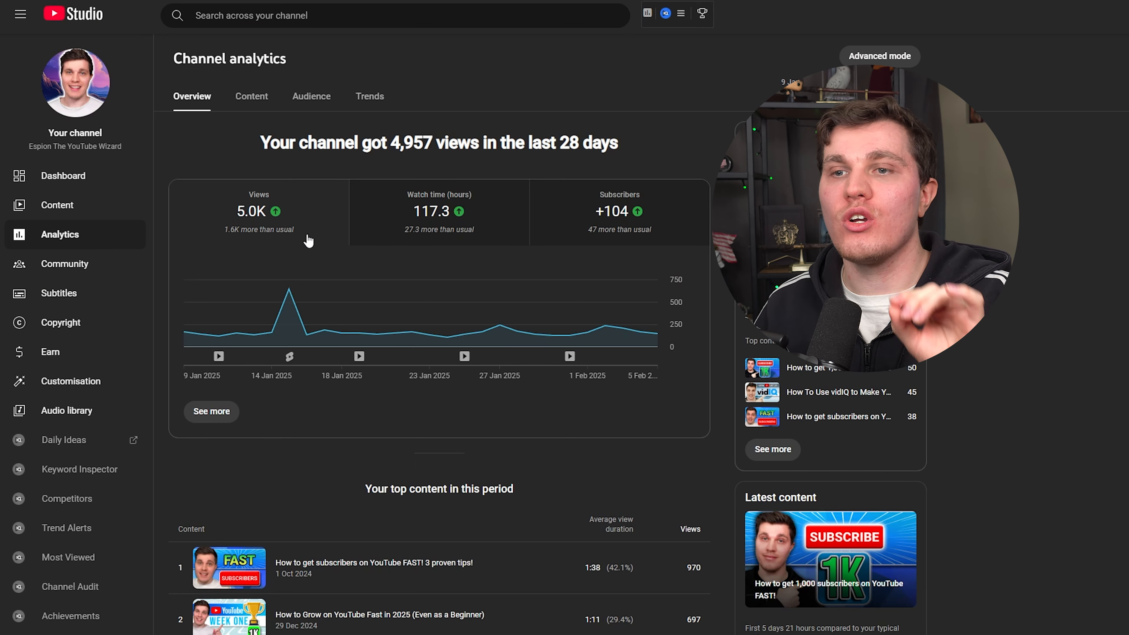
In YouTube Studio, open the analytics of "How to get subscribers on YouTube FAST! 3 proven tips!" from the top content and view its watch time
scroll(345, 542, "down", 7)
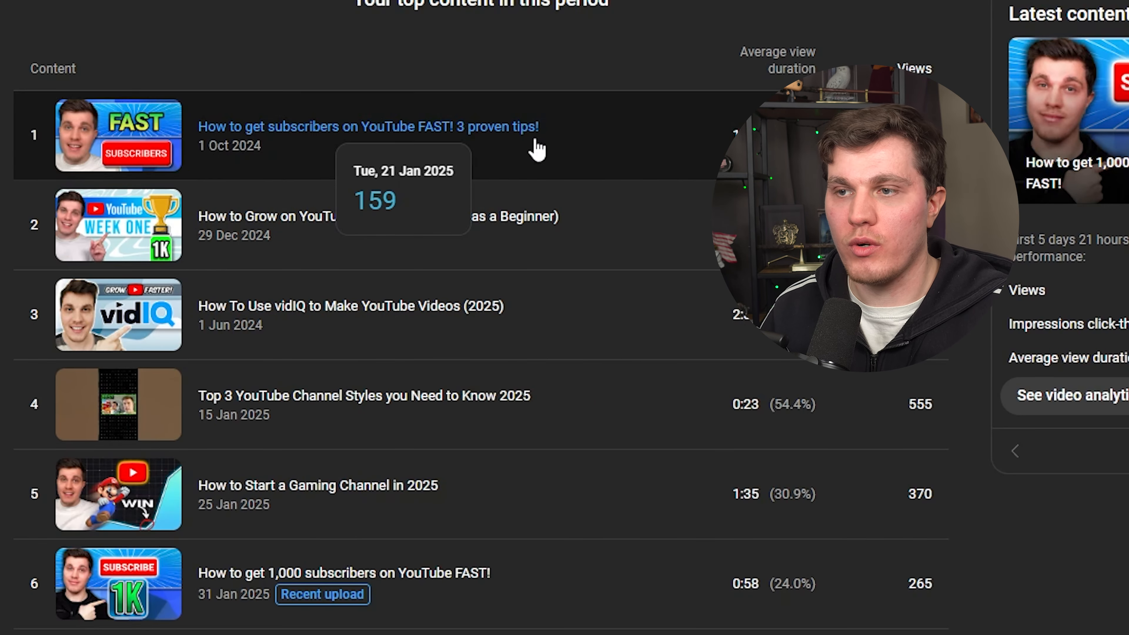
left_click(268, 129)
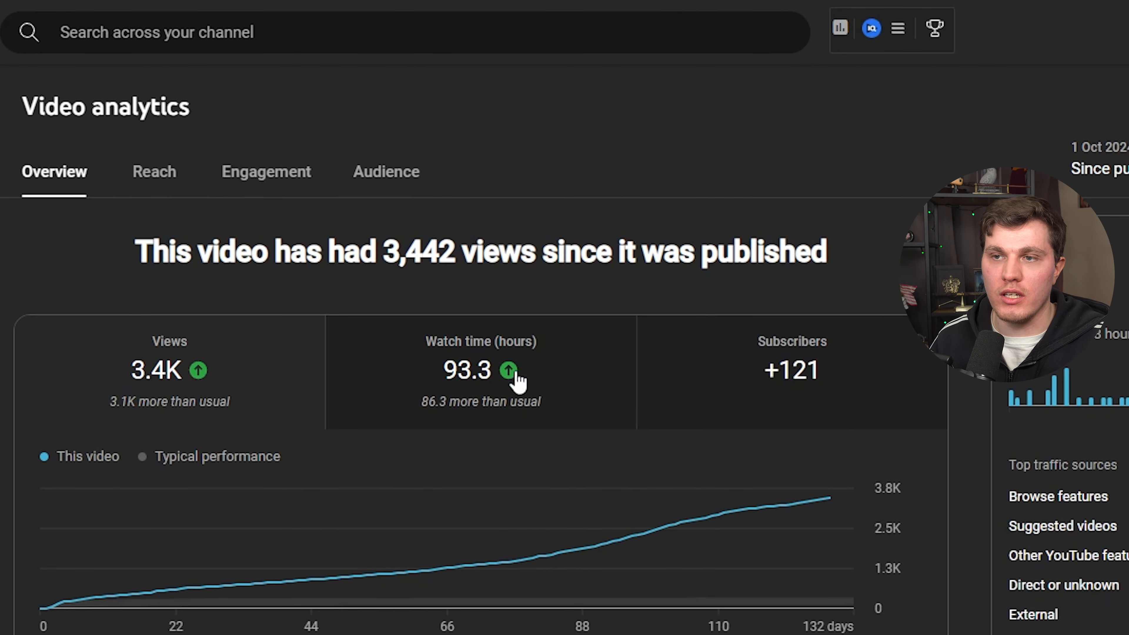
left_click(518, 380)
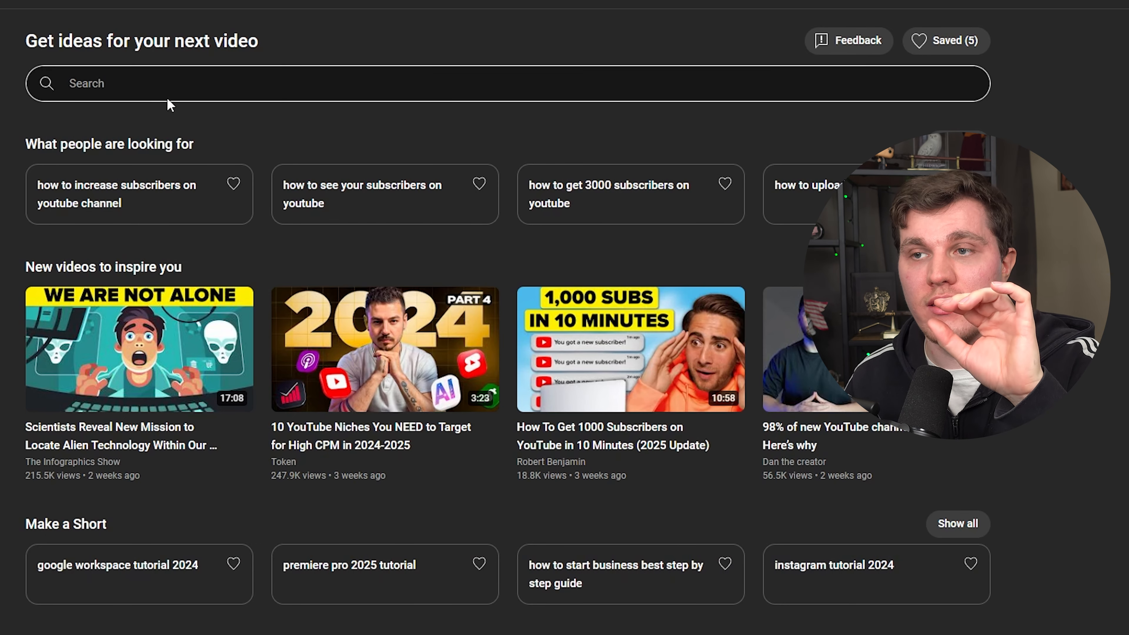
Search the video ideas for "how to grow on youtube"
left_click(201, 84)
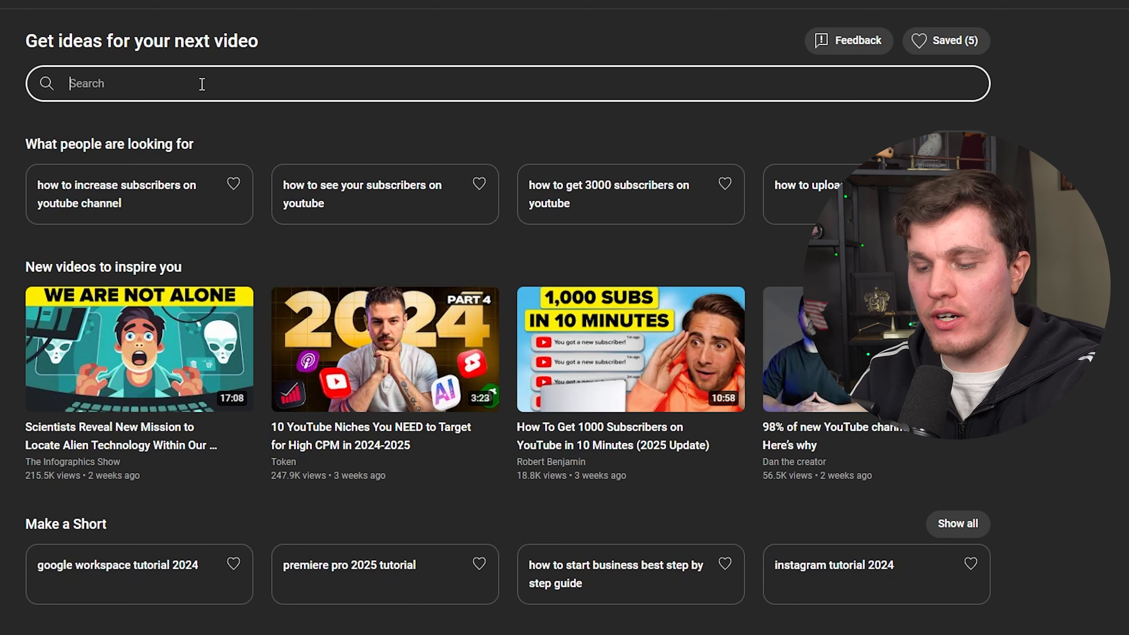
type("how to grow on youtube")
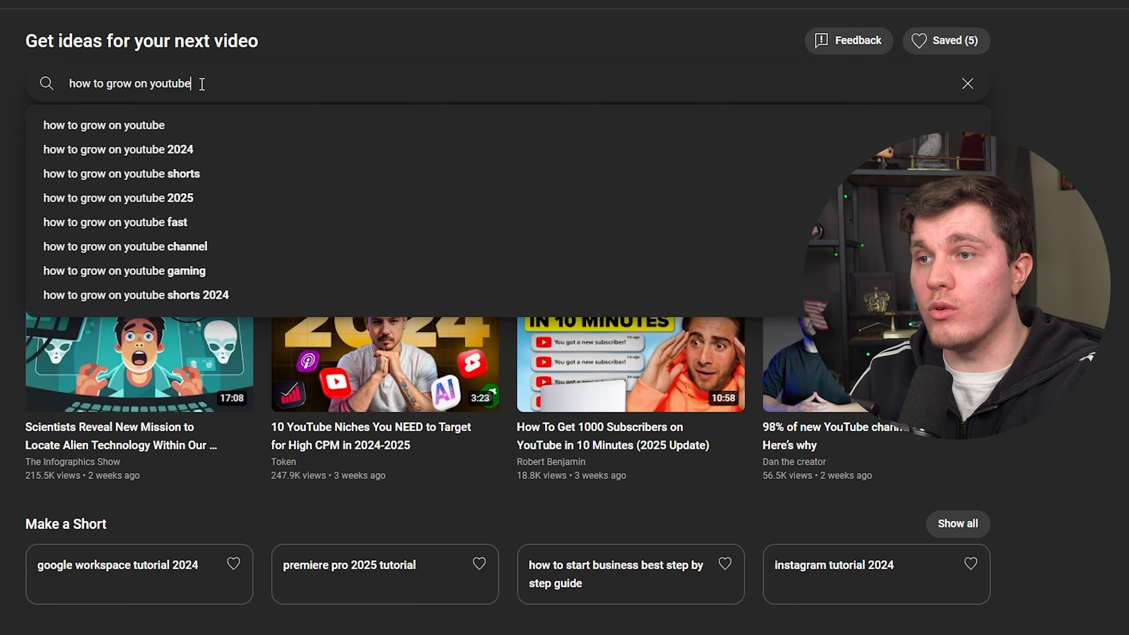
key("Return")
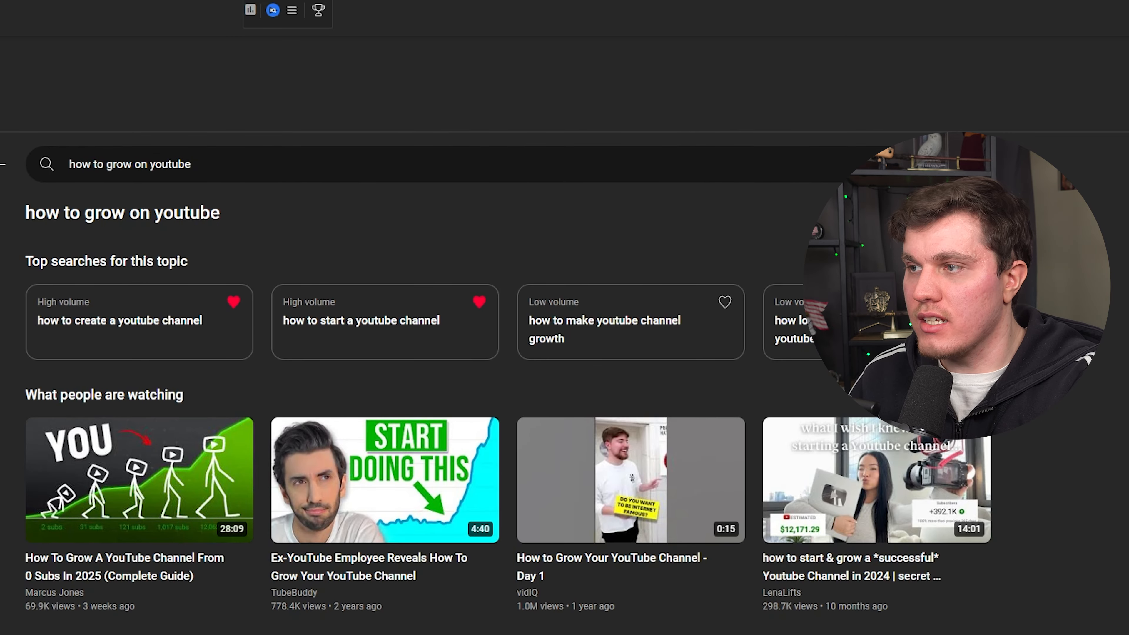
Browse the full "What people are watching" list for this topic, and explore the high-volume top search "how to create a youtube channel"
left_click(111, 395)
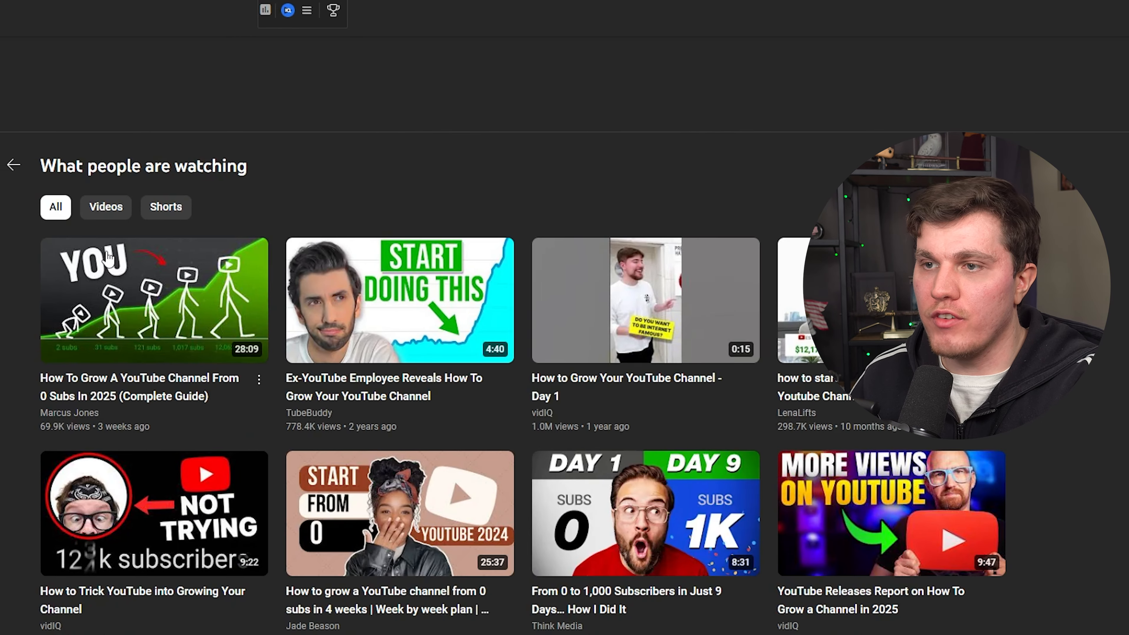
scroll(314, 167, "down", 18)
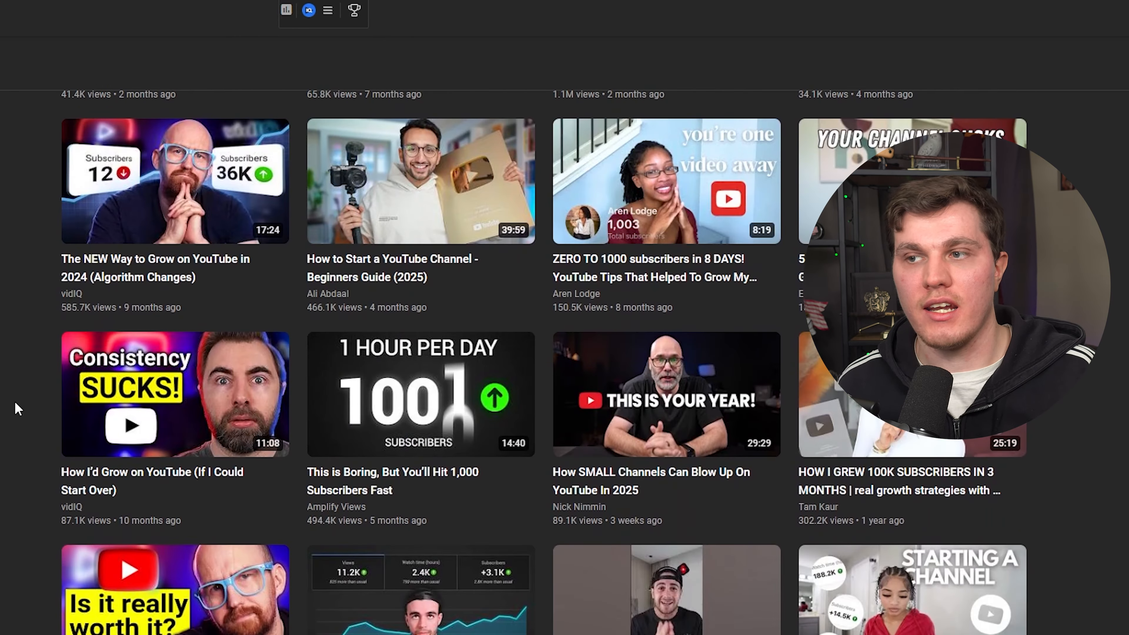
scroll(445, 355, "up", 15)
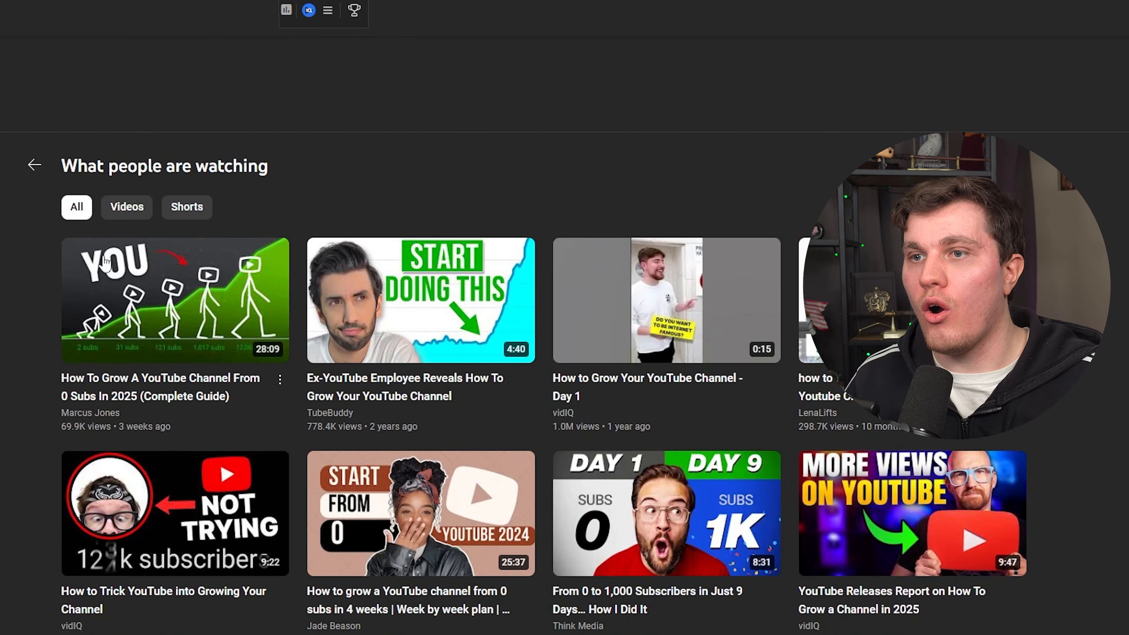
left_click(35, 168)
left_click(126, 332)
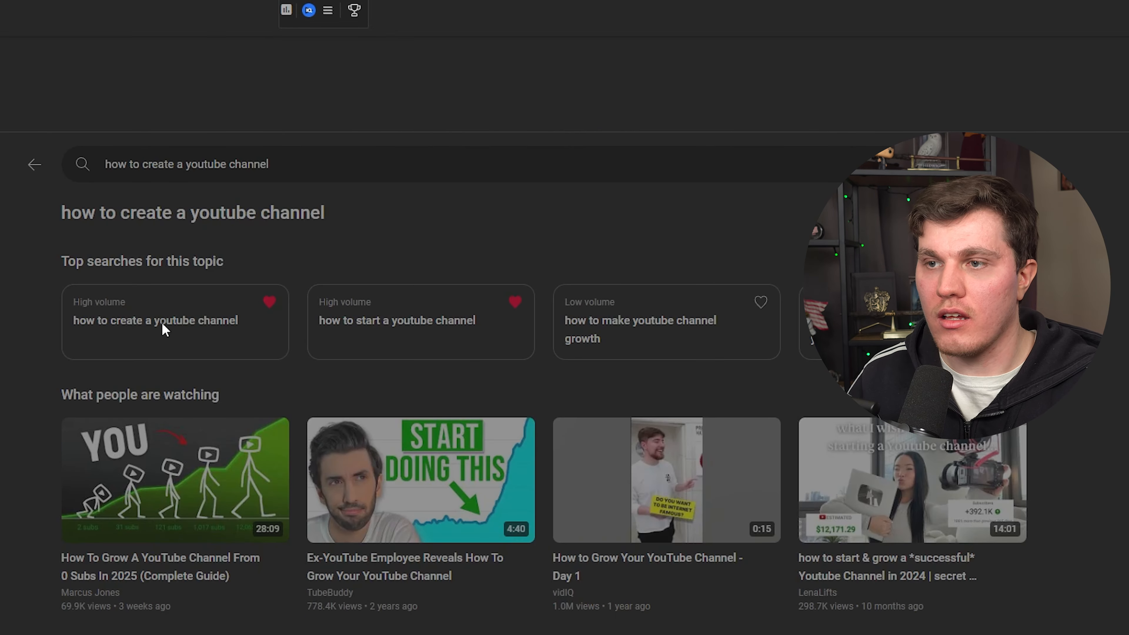